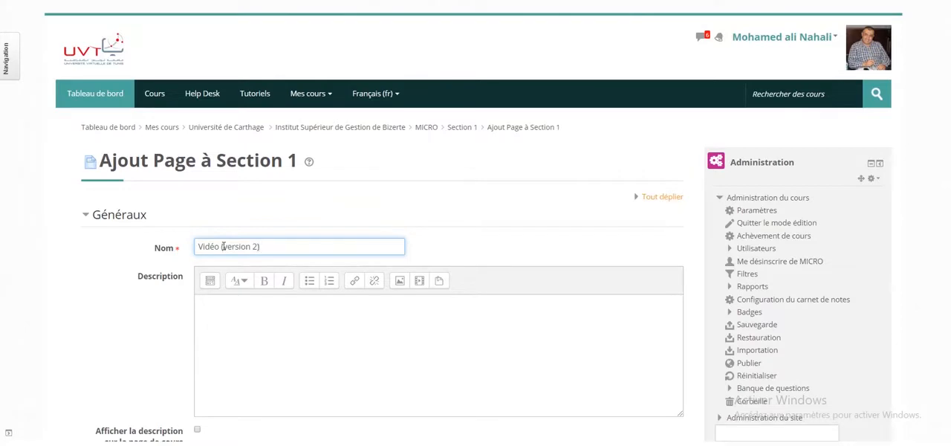
# - Insert the copied YouTube iframe embed code into the page content's HTML source
pyautogui.scroll(-2, 222, 246)
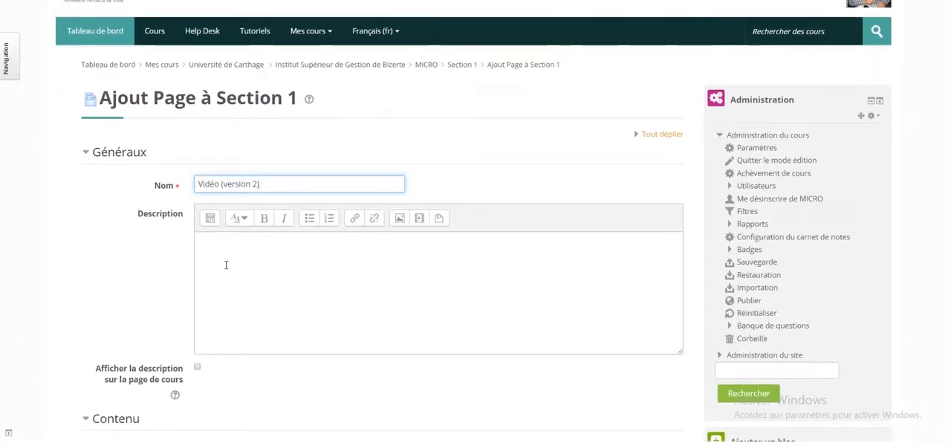
pyautogui.scroll(-5, 225, 265)
pyautogui.scroll(-4, 169, 261)
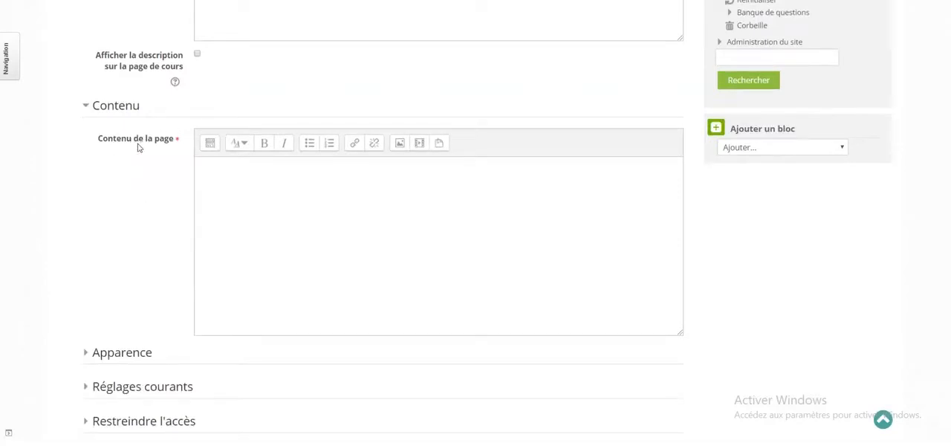
pyautogui.click(211, 150)
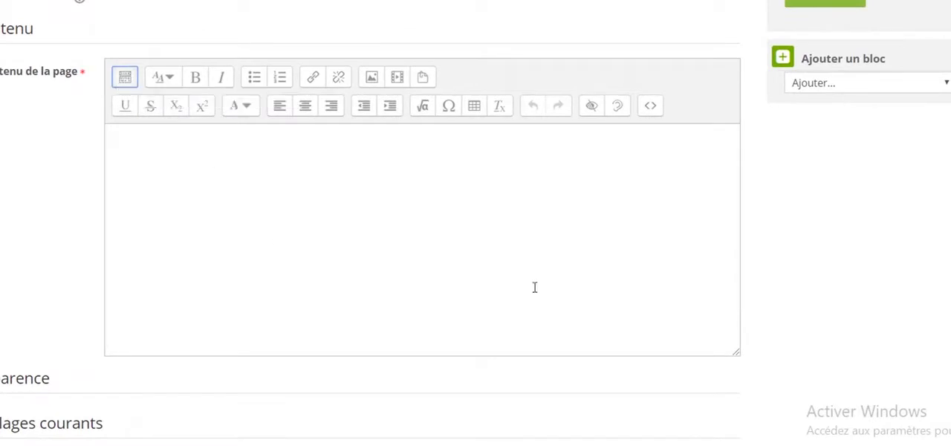
pyautogui.click(651, 106)
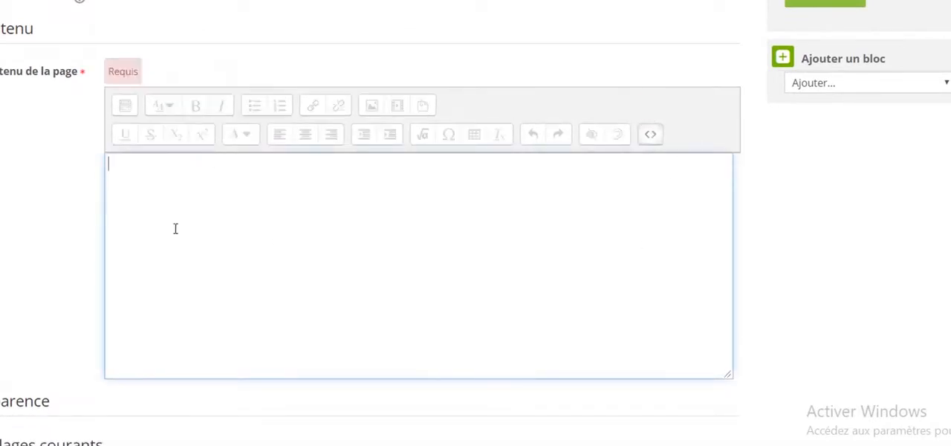
pyautogui.write('<iframe width="560" height="315" src="https://www.youtube.com/embed/y2gTXflZZ7Y" frameborder="0" allow="accelerometer; autoplay; encrypted-media; gyroscope; picture-in-picture" allowfullscreen></iframe>')
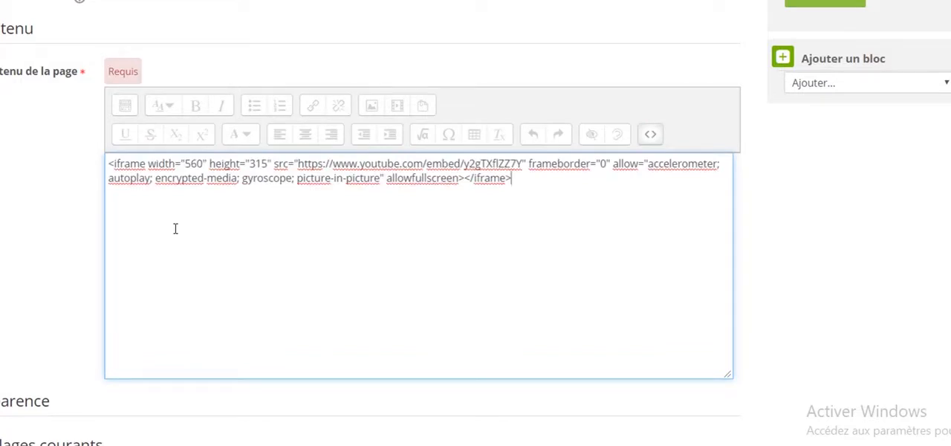
# - Save the page and return to the course, and check the embedded video on the Vidéo (version 2) page
pyautogui.scroll(-3, 175, 228)
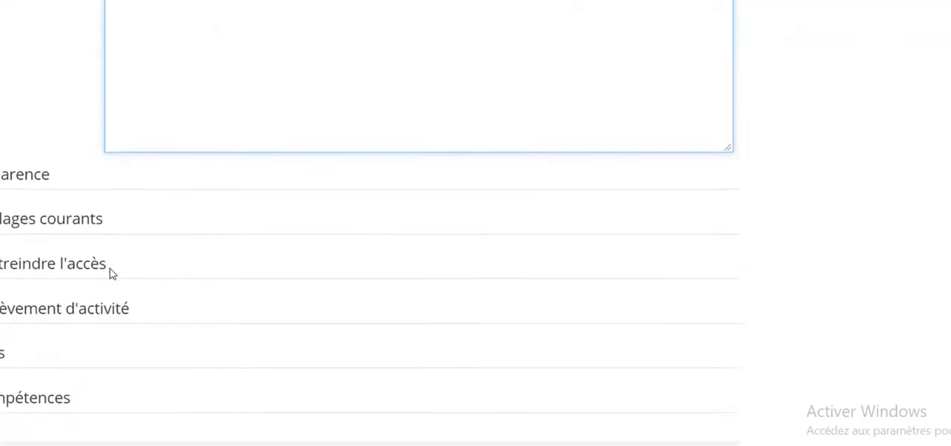
pyautogui.click(6, 159)
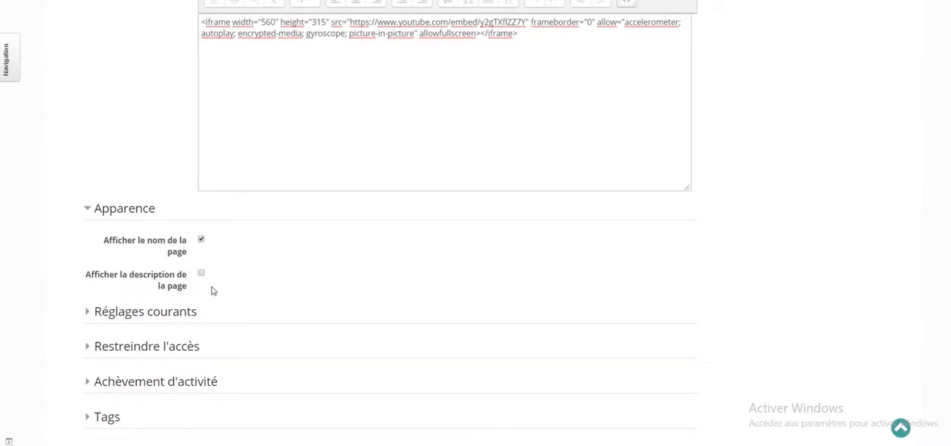
pyautogui.scroll(-3, 321, 273)
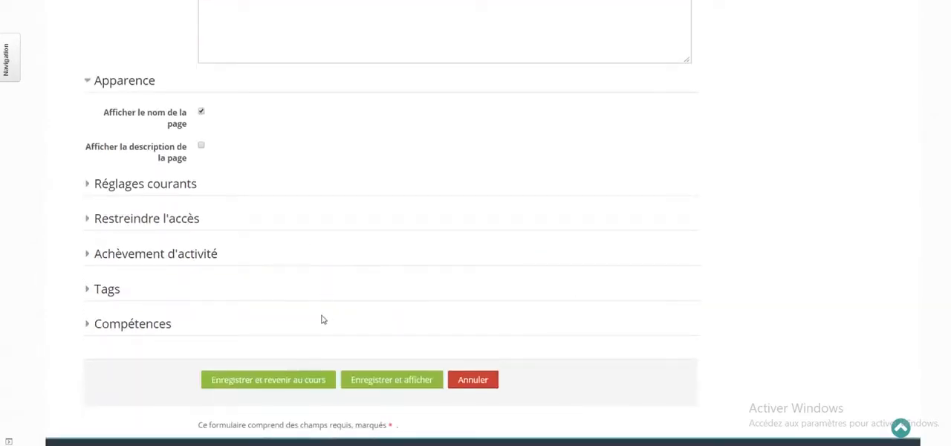
pyautogui.click(270, 378)
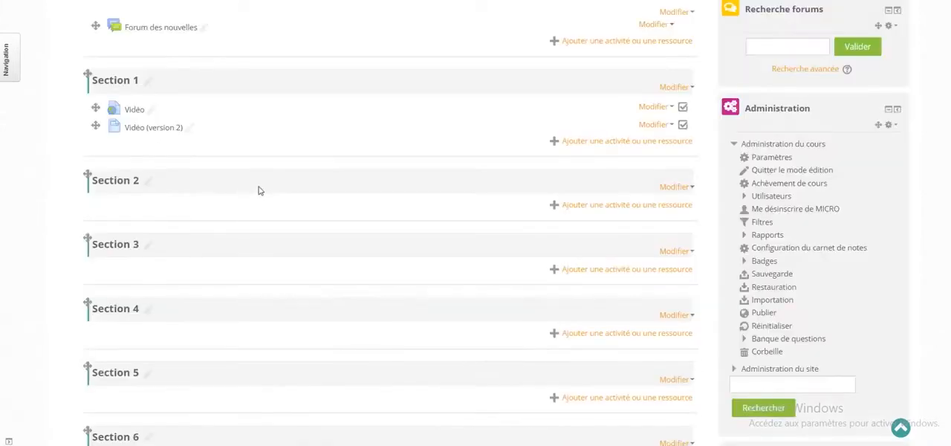
pyautogui.click(150, 131)
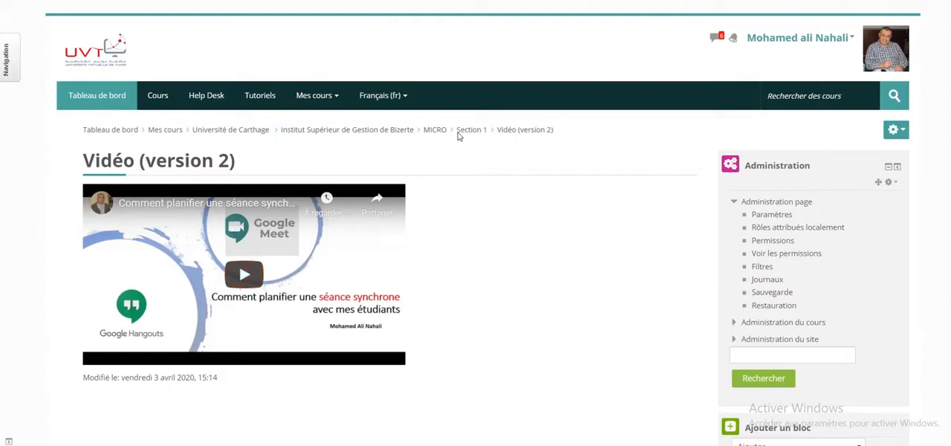
pyautogui.click(470, 130)
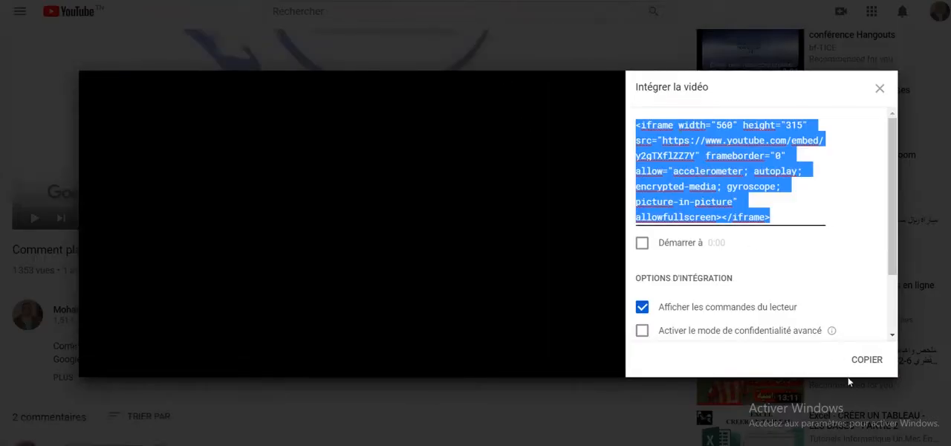
# - Switch to YouTube, copy the video's iframe embed code and close the embed dialog
pyautogui.click(864, 360)
pyautogui.click(878, 90)
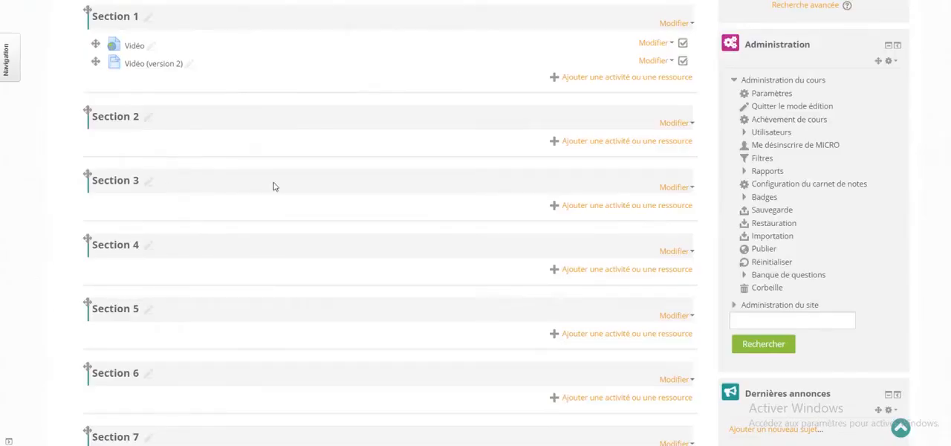
# - Add an Étiquette resource to Section 1 of the Moodle course
pyautogui.click(611, 79)
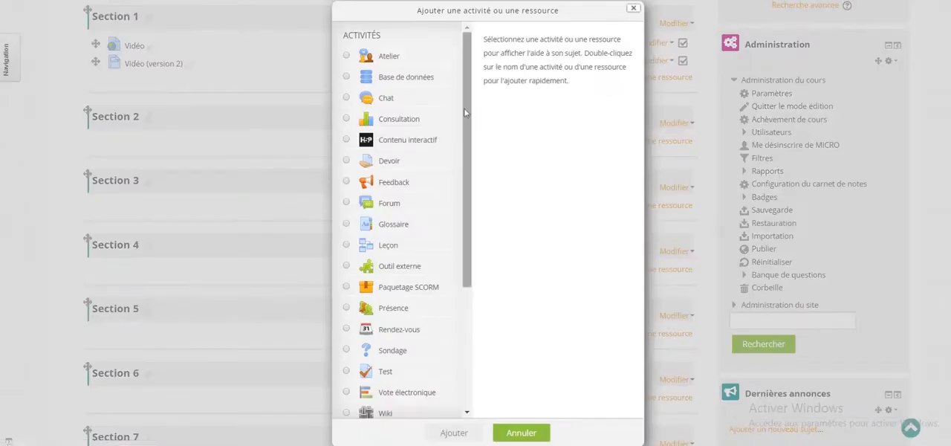
pyautogui.scroll(-3, 465, 104)
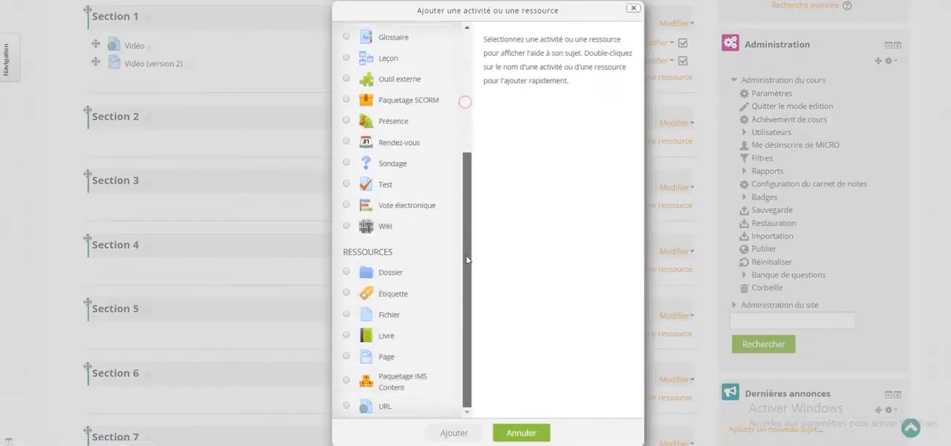
pyautogui.click(387, 295)
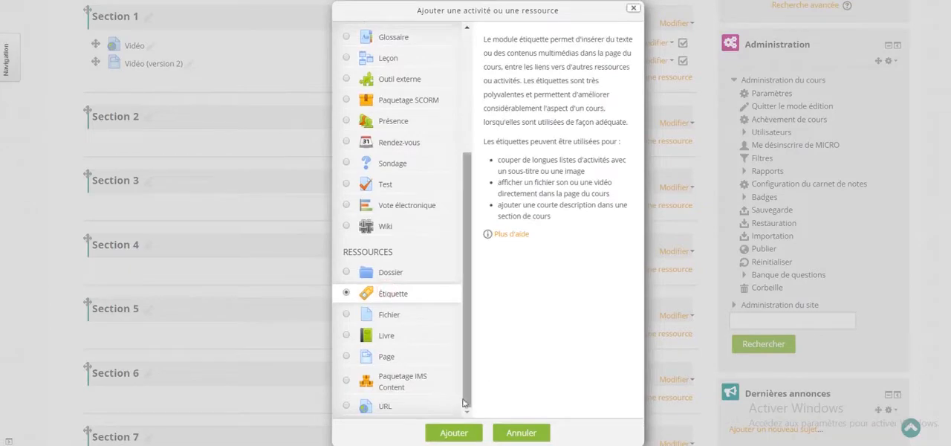
pyautogui.click(453, 434)
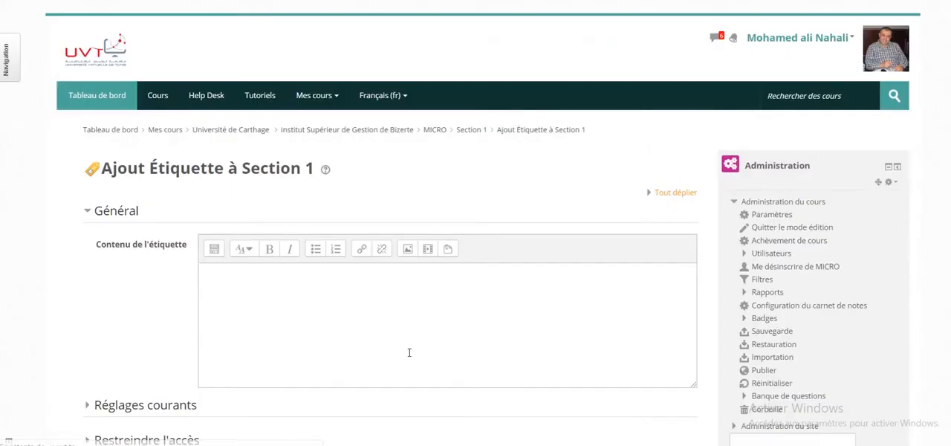
# - Insert the copied YouTube iframe code into the label content's HTML source, and save back to the course
pyautogui.click(213, 251)
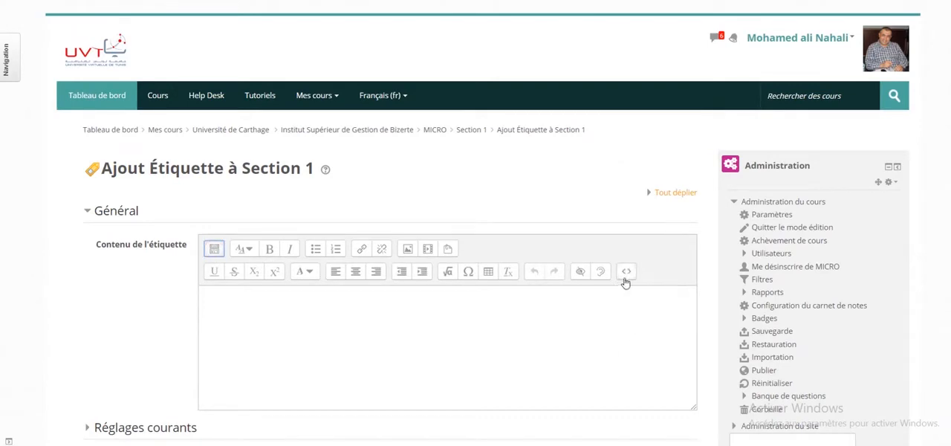
pyautogui.click(627, 274)
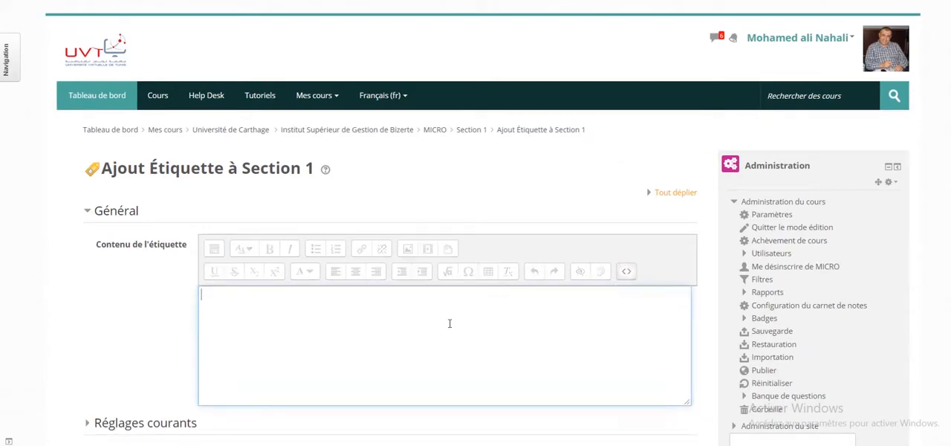
pyautogui.write('<iframe width="560" height="315" src="https://www.youtube.com/embed/y2gTXflZZ7Y" frameborder="0" allow="accelerometer; autoplay; encrypted-media; gyroscope; picture-in-picture" allowfullscreen></iframe>')
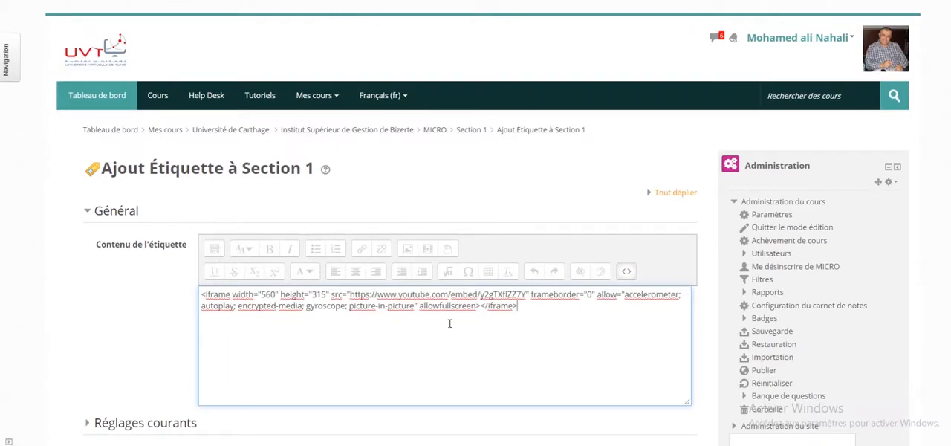
pyautogui.scroll(-3, 449, 323)
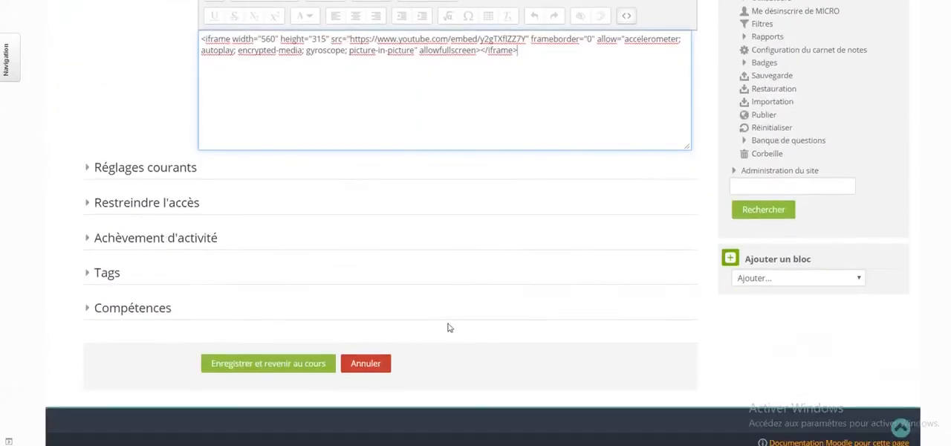
pyautogui.click(286, 364)
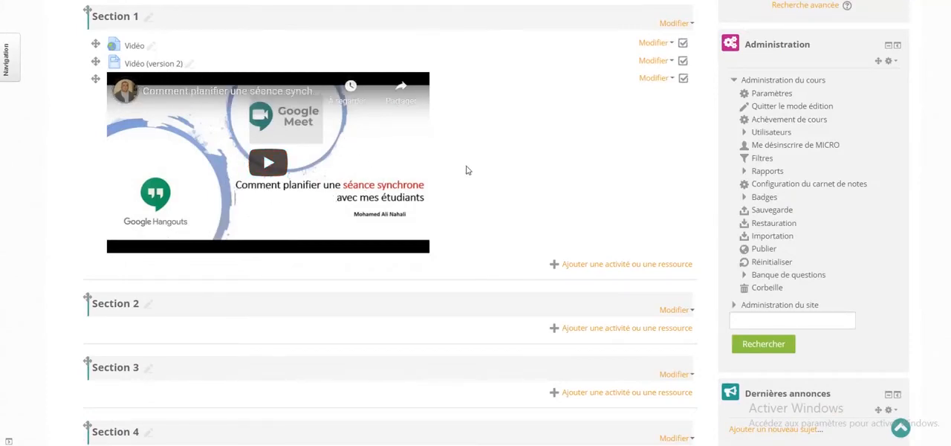
# - Switch to Google Drive and get the shareable link of the "Séance synchrone" video recording
pyautogui.scroll(1, 312, 185)
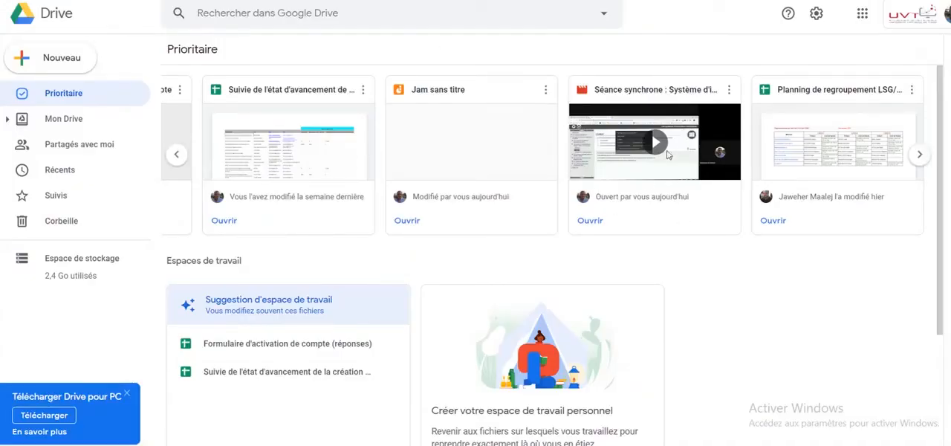
pyautogui.click(729, 90)
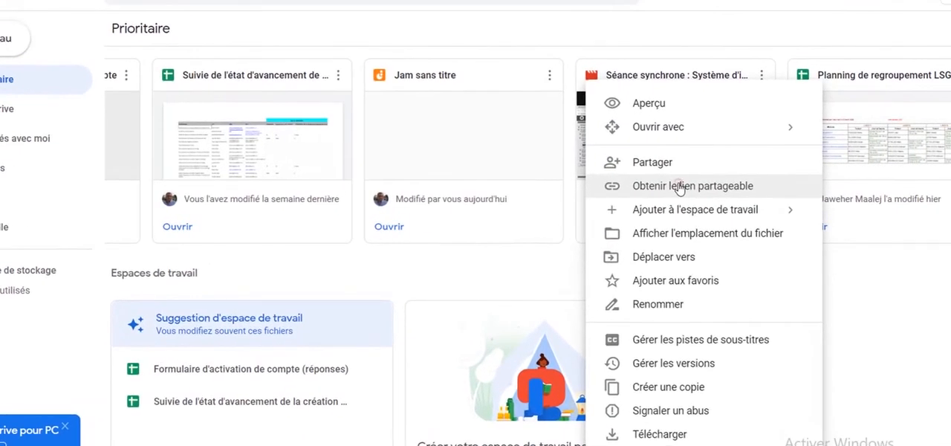
pyautogui.click(679, 187)
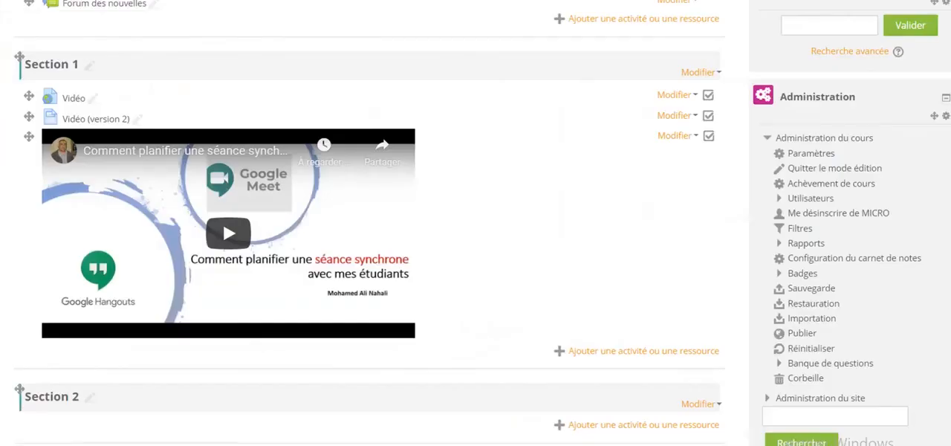
# - Add a URL resource to Section 2 of the Moodle course
pyautogui.scroll(-3, 384, 289)
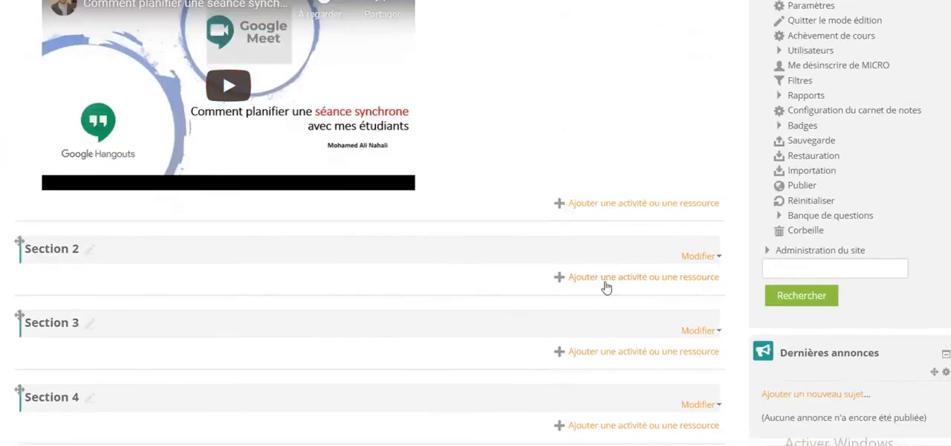
pyautogui.click(604, 279)
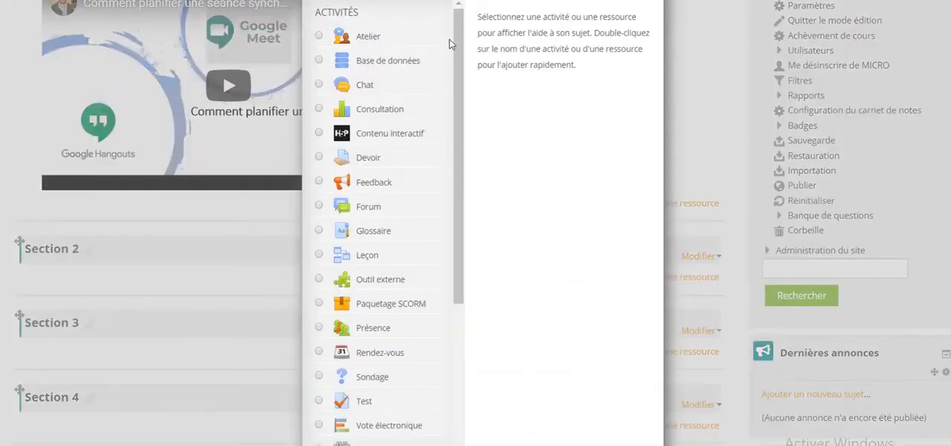
pyautogui.moveTo(455, 42); pyautogui.dragTo(471, 223)
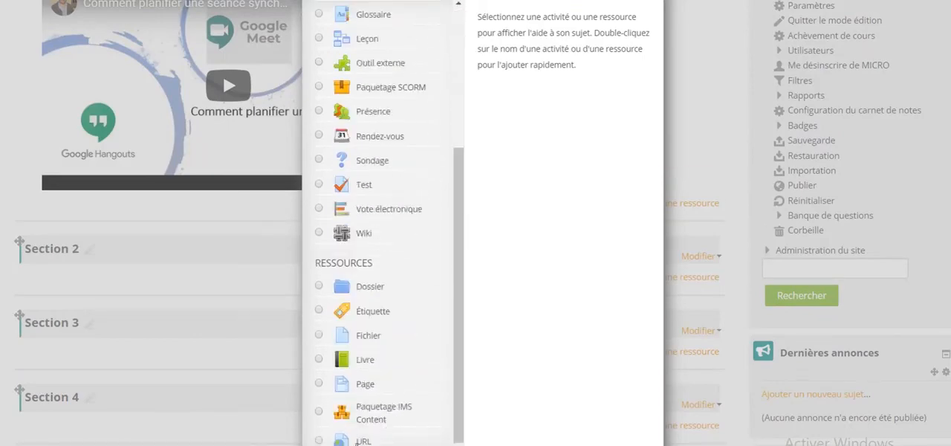
pyautogui.click(363, 440)
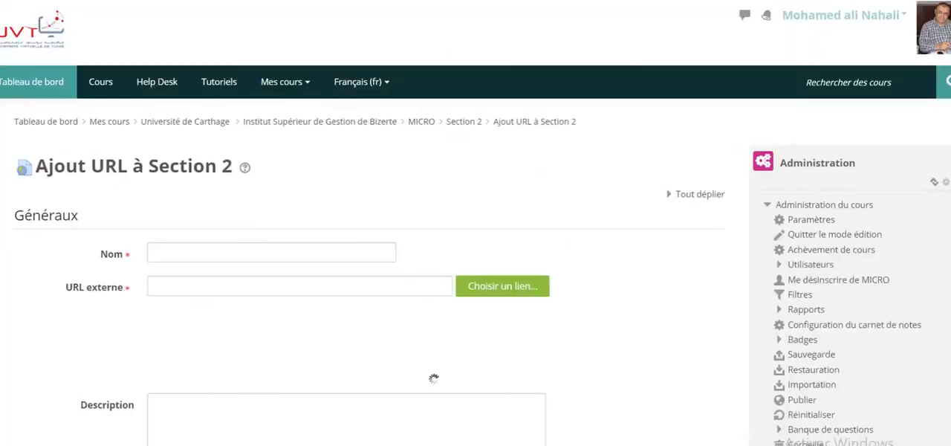
# - Name the URL resource "Vidéo 2" and paste the copied Drive link as its external URL
pyautogui.click(180, 250)
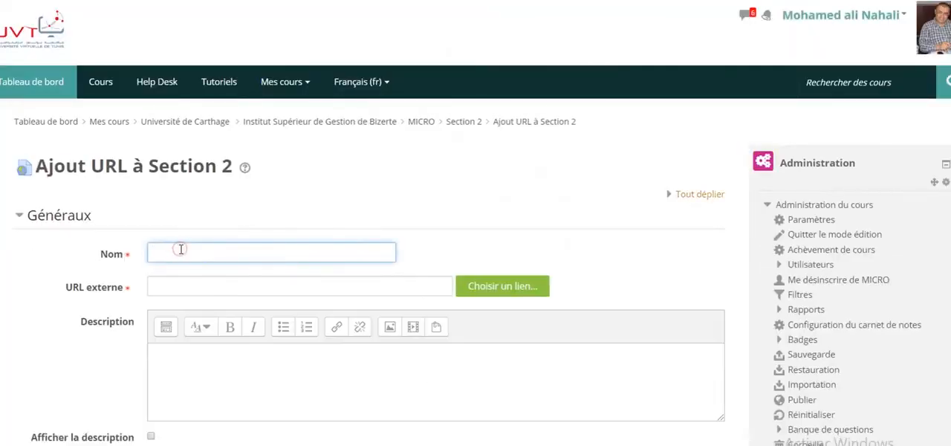
pyautogui.write('V')
pyautogui.write('ido')
pyautogui.write('o')
pyautogui.write(' 2')
pyautogui.click(169, 279)
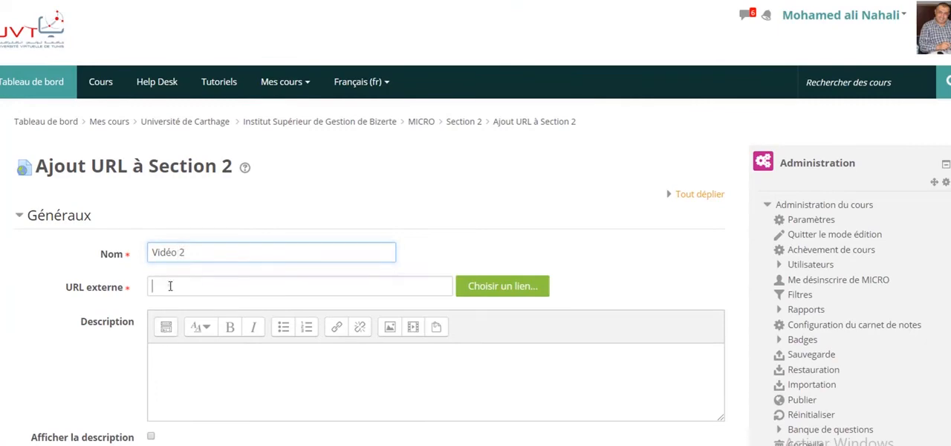
# - Set the URL's Affichage option to "Dans une fenêtre surgissante", and save back to the course
pyautogui.scroll(-1, 177, 295)
pyautogui.scroll(-3, 176, 295)
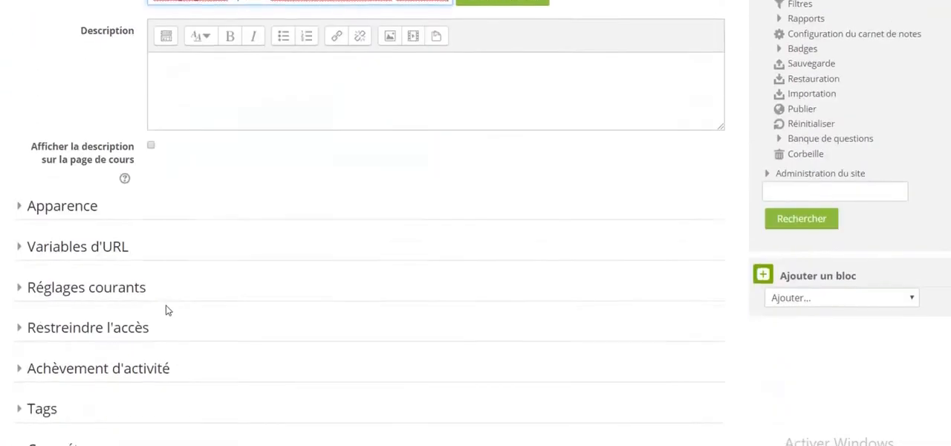
pyautogui.click(63, 213)
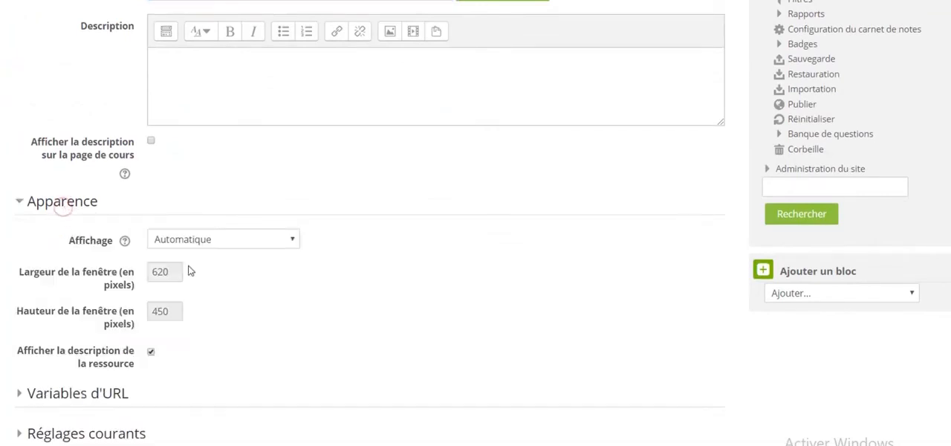
pyautogui.click(242, 240)
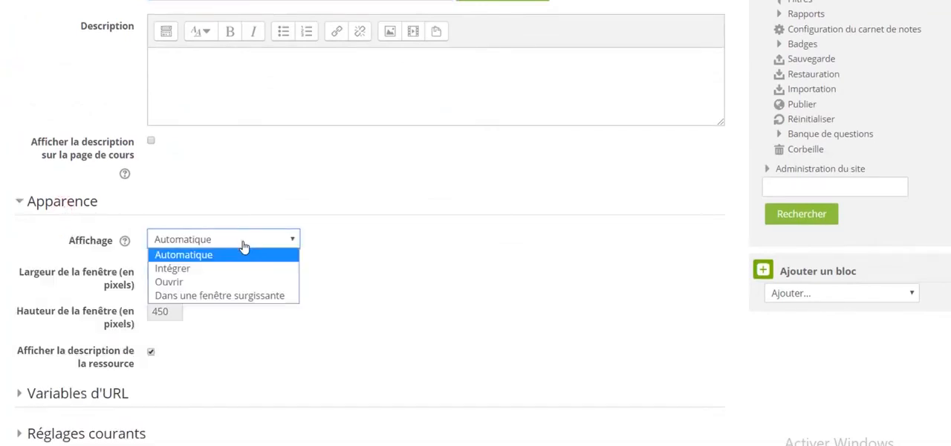
pyautogui.click(212, 296)
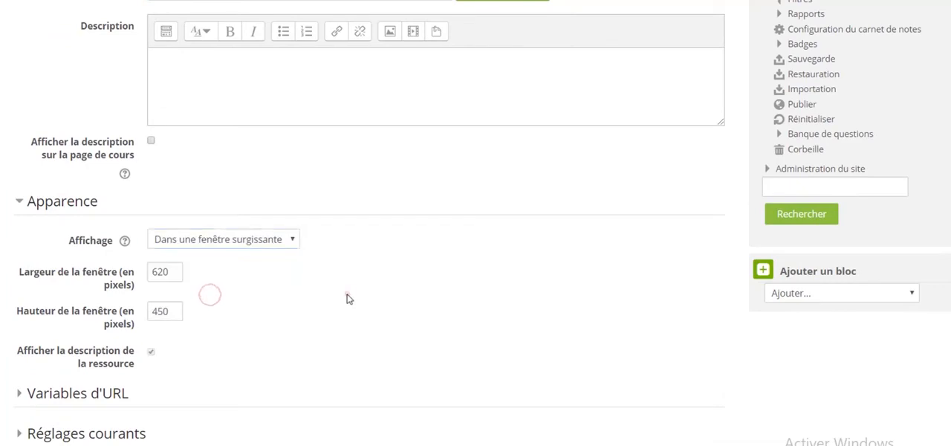
pyautogui.scroll(-4, 345, 294)
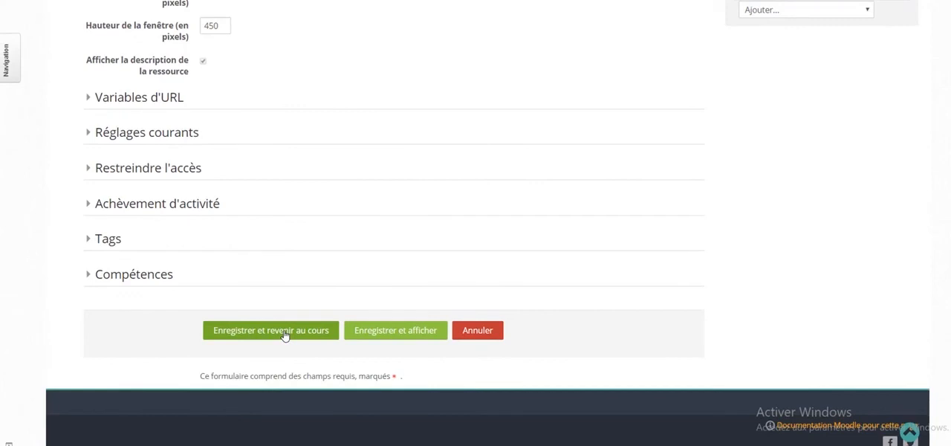
pyautogui.click(285, 333)
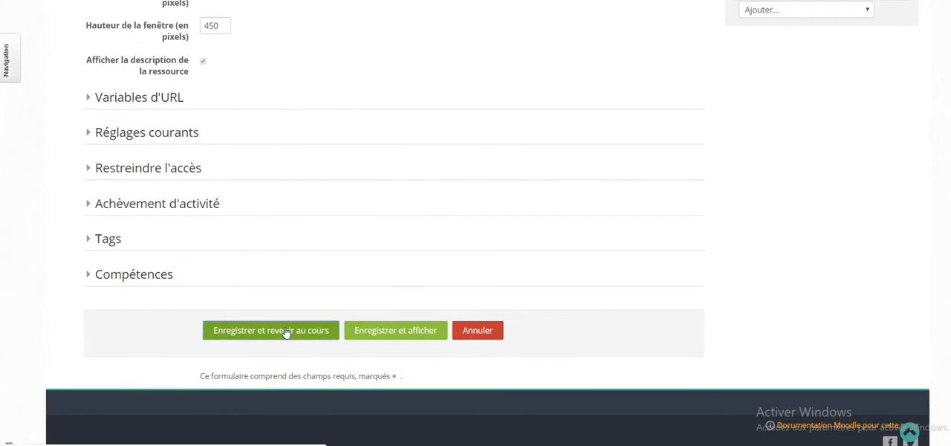
# - Open Vidéo 2 in Section 2 to check its pop-up window, and close the window
pyautogui.scroll(1, 50, 73)
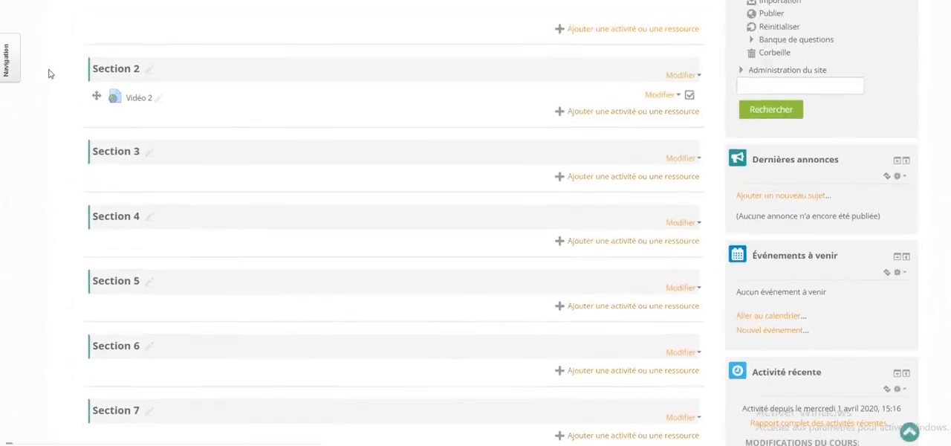
pyautogui.click(129, 111)
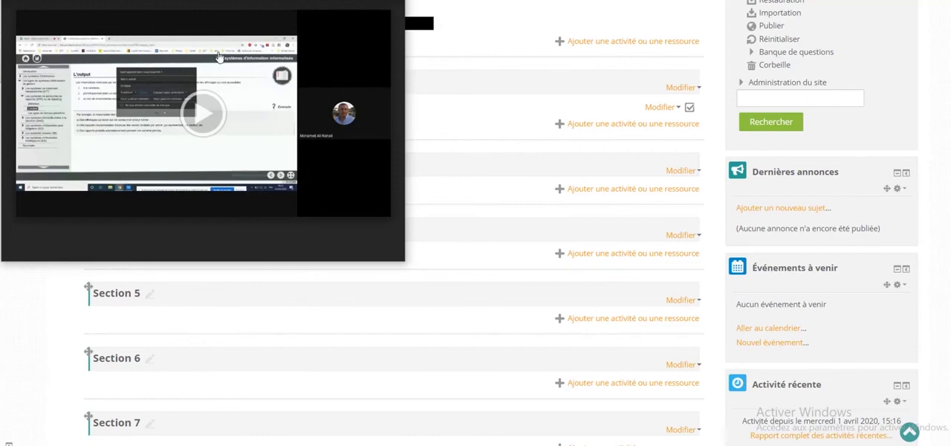
pyautogui.click(392, 2)
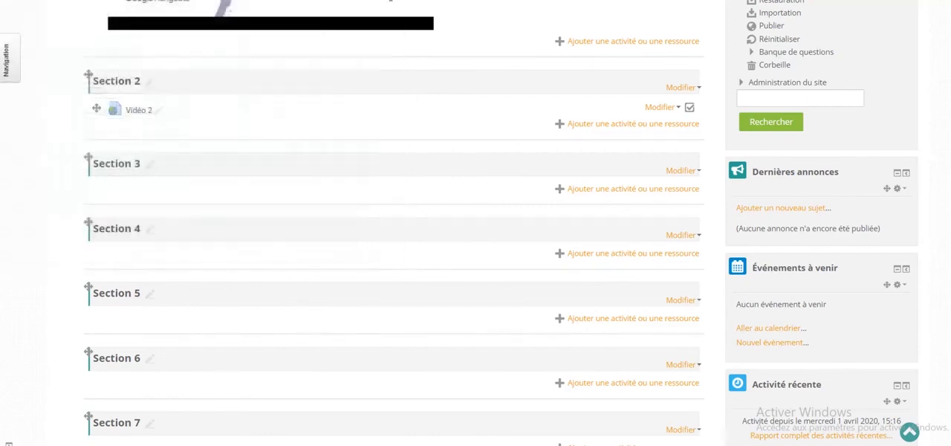